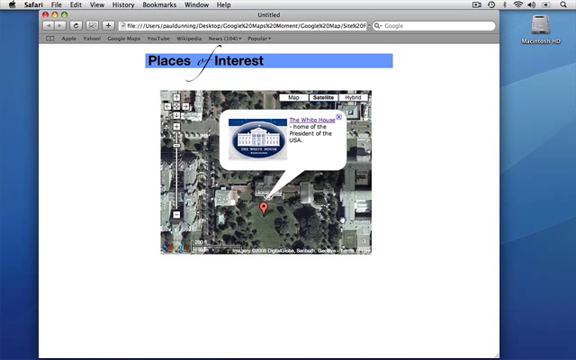
Step: Pan the satellite map view back and forth to look around the area
key(Right)
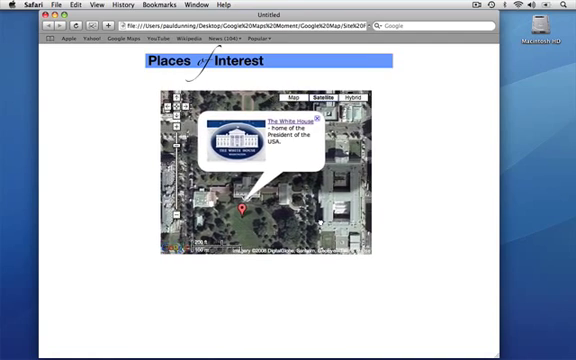
key(Left)
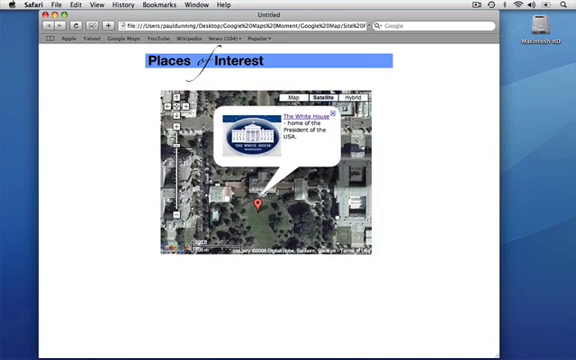
key(Left)
key(Right)
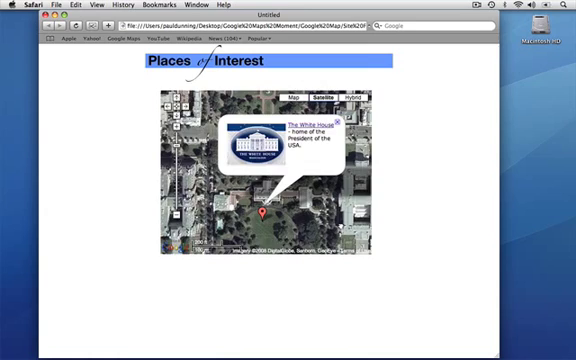
key(Left)
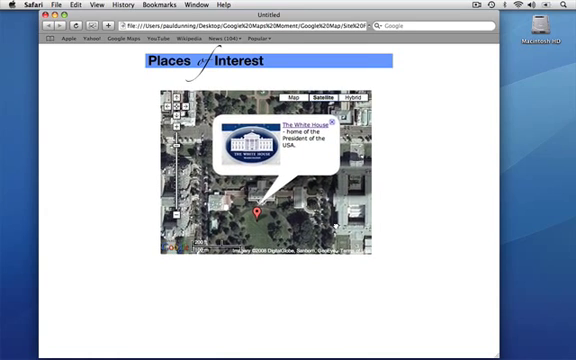
key(Up)
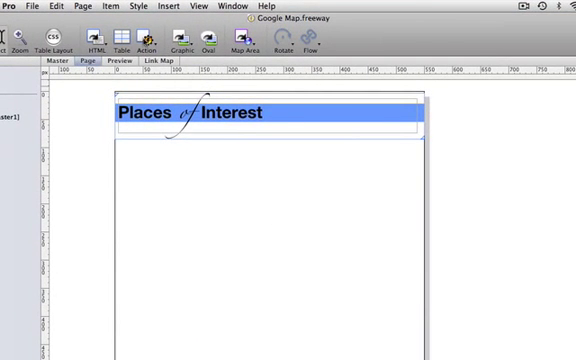
Step: Add a Google Maps action item drawn below the page header and show its Actions settings
click(146, 40)
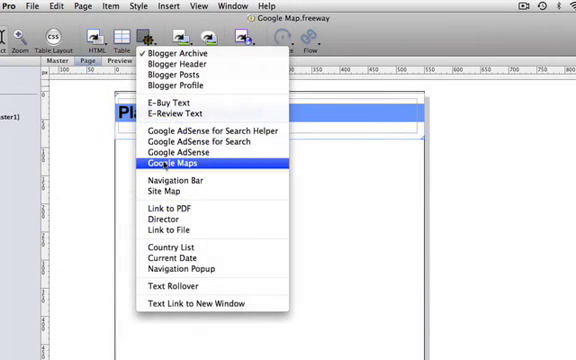
click(174, 163)
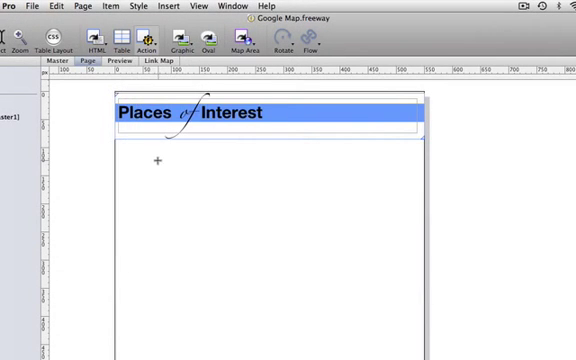
mouse_move(134, 150)
mouse_down()
mouse_move(169, 200)
mouse_move(363, 354)
mouse_up()
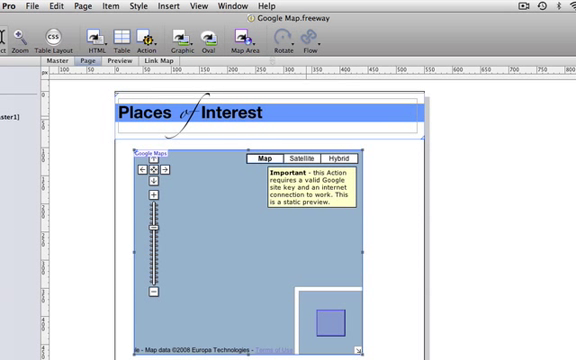
click(232, 6)
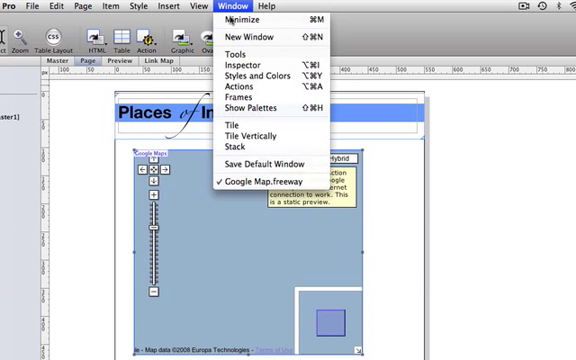
click(239, 86)
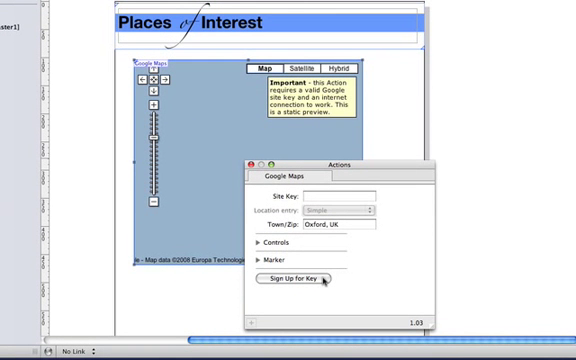
Step: Start the Google site-key sign-up in Safari, reach the website URL field, then return to Freeway
click(324, 279)
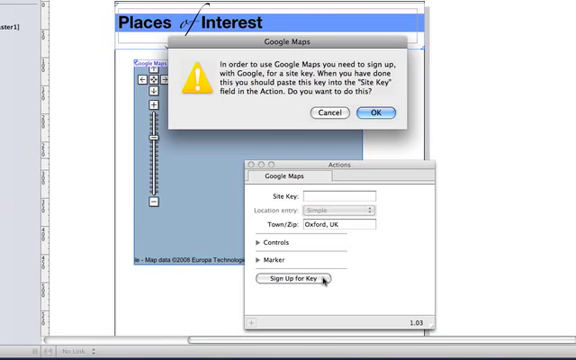
click(376, 113)
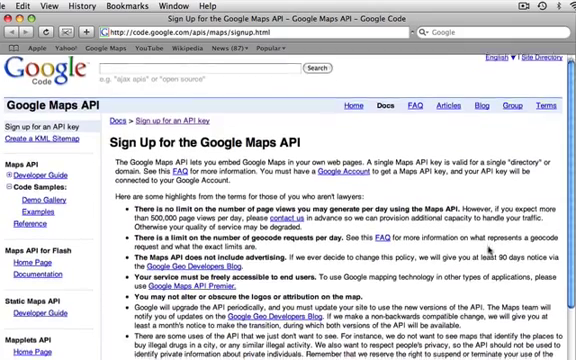
scroll(490, 251, down, 5)
scroll(490, 251, down, 5)
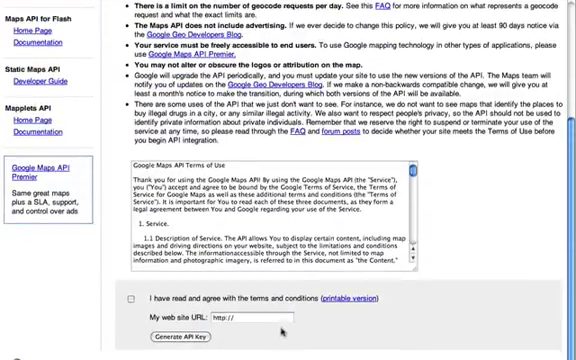
click(280, 318)
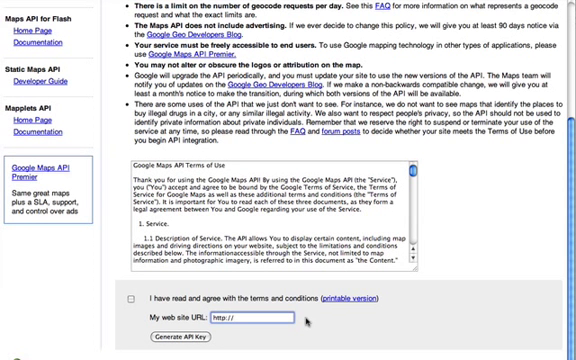
key(super+Tab)
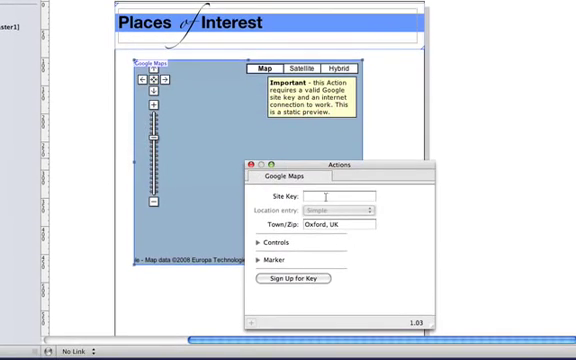
Step: Paste the site key into the map action so the Oxford, UK preview appears
click(320, 173)
text(2v5fQ)
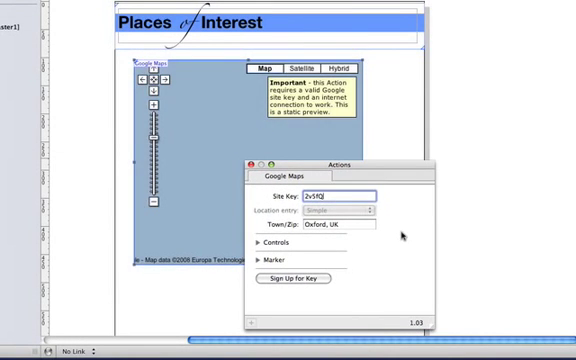
key(Tab)
drag(406, 167, 490, 133)
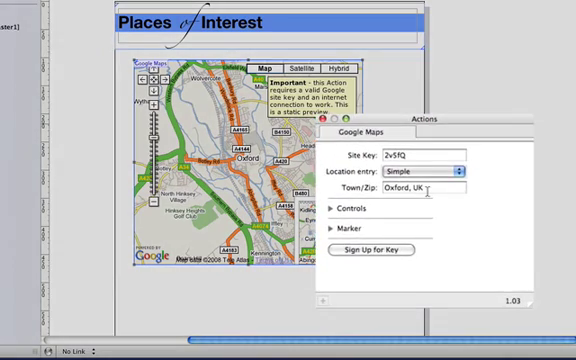
Step: Replace the Oxford location with Whitby, then refine it to Whitby, UK
click(418, 190)
double_click(414, 182)
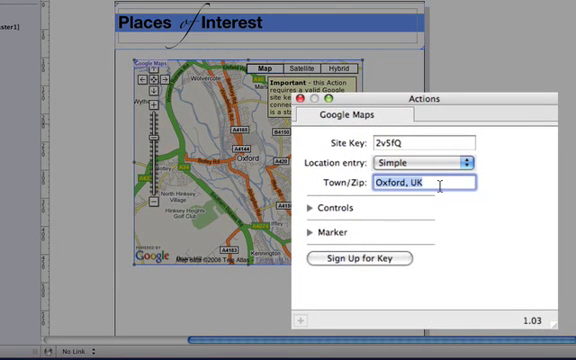
text(Whit)
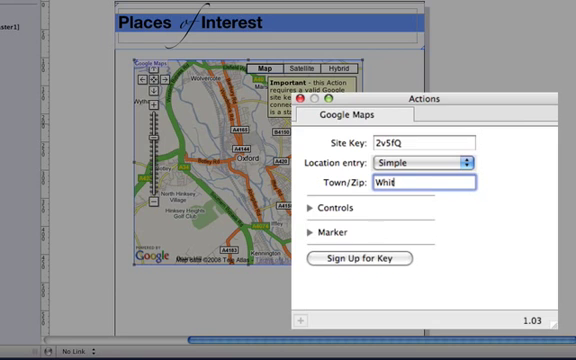
text(by)
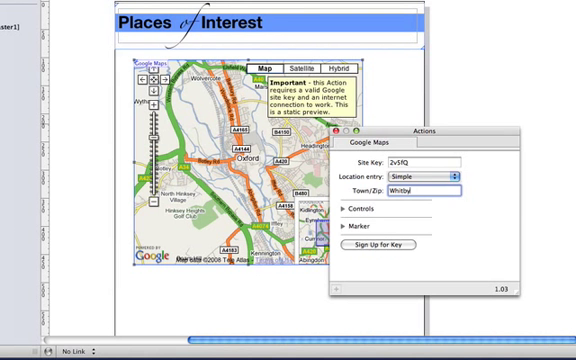
key(Return)
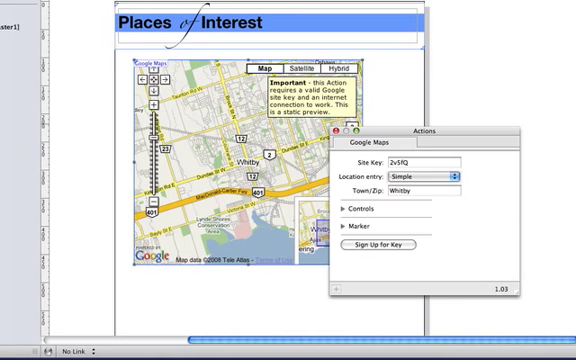
click(440, 190)
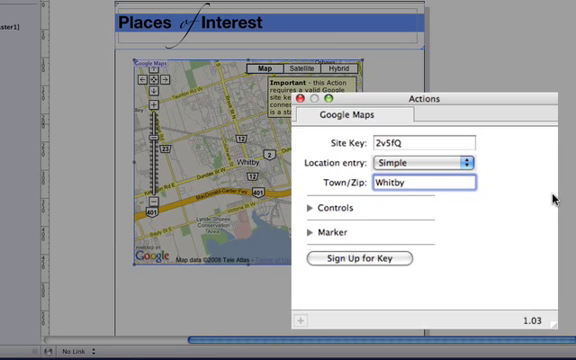
text(, UK)
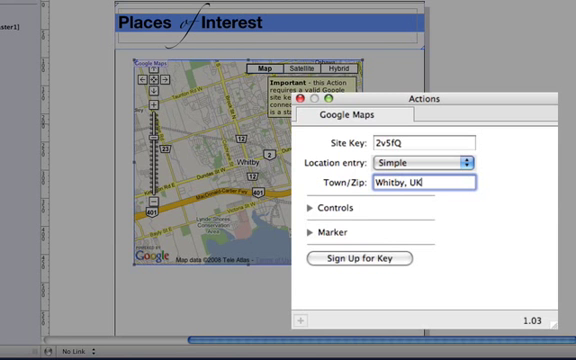
key(Return)
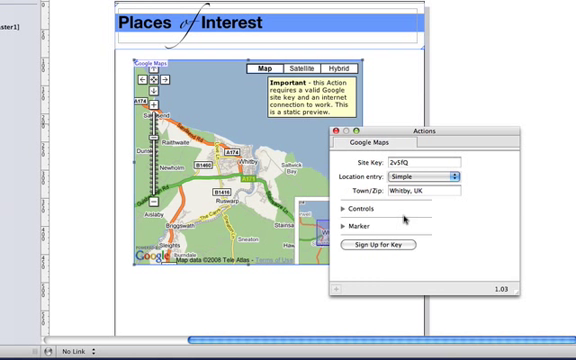
Step: Set the map's default zoom to 15 and its type to Satellite
click(343, 209)
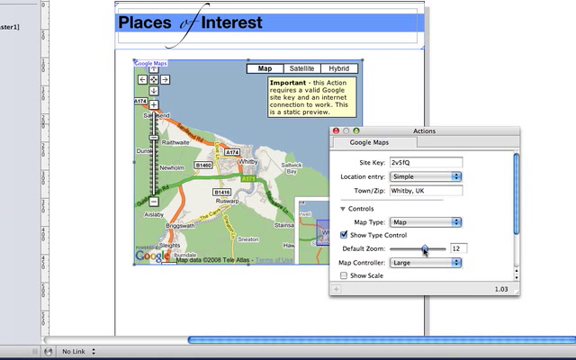
drag(424, 249, 433, 249)
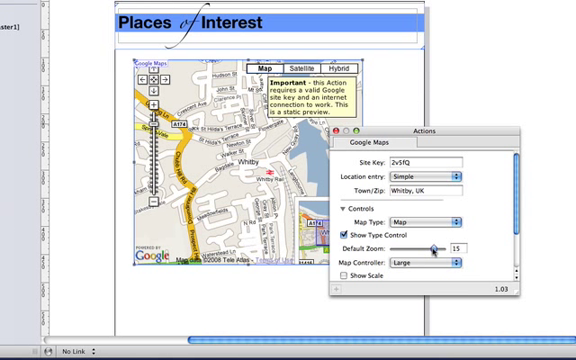
click(425, 222)
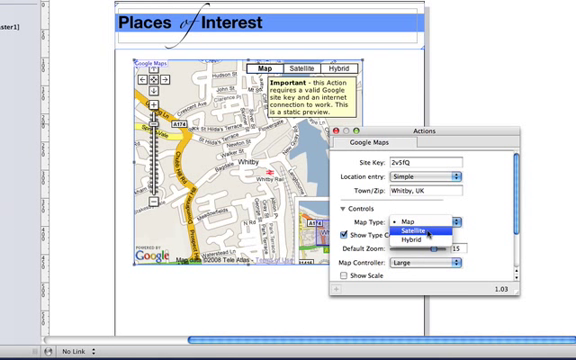
click(415, 230)
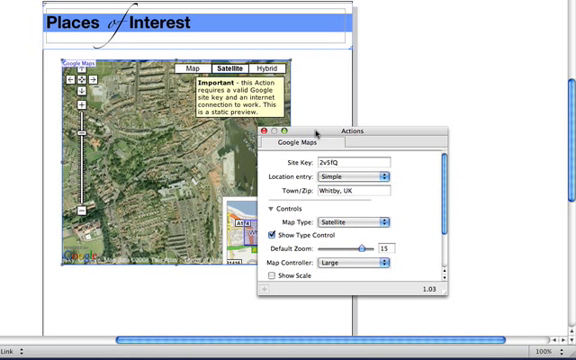
Step: Turn off Show Map Overview and turn on Show Scale for the Whitby map
drag(316, 131, 403, 124)
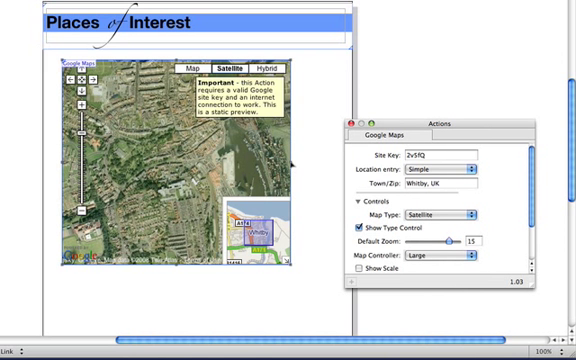
click(292, 164)
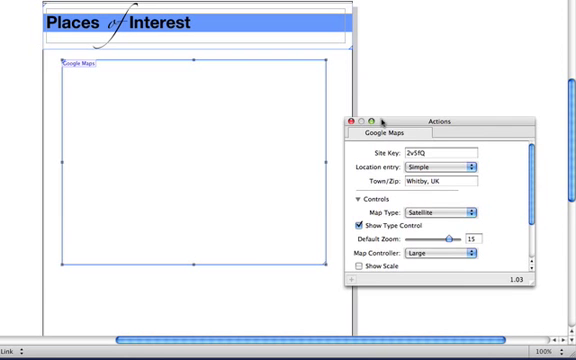
drag(383, 121, 378, 93)
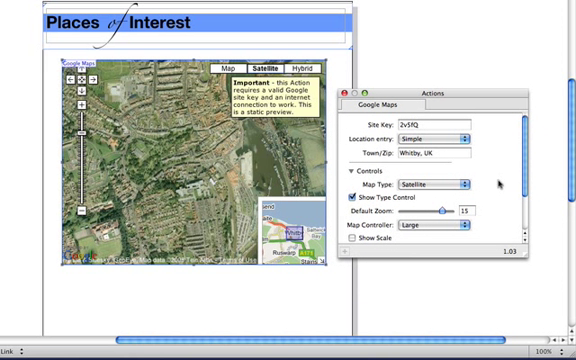
scroll(499, 183, down, 3)
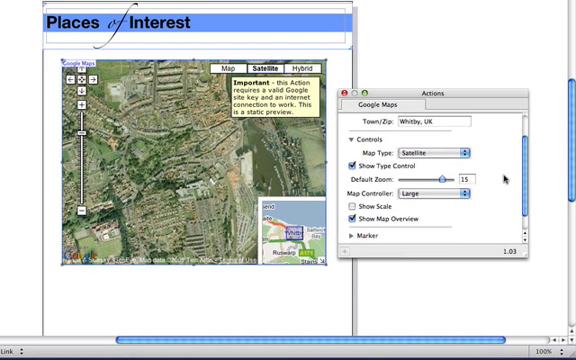
scroll(504, 178, down, 2)
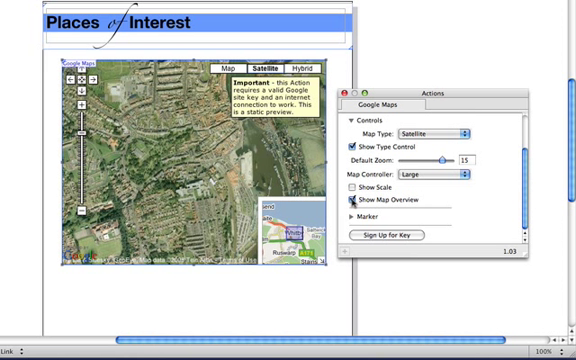
click(352, 199)
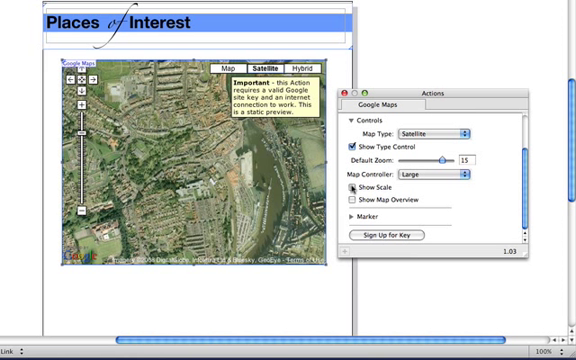
click(352, 187)
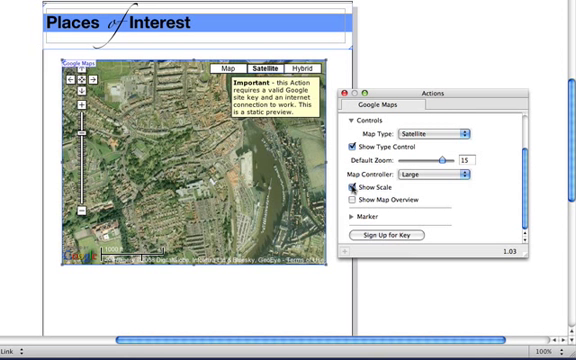
scroll(487, 203, up, 3)
scroll(487, 203, up, 3)
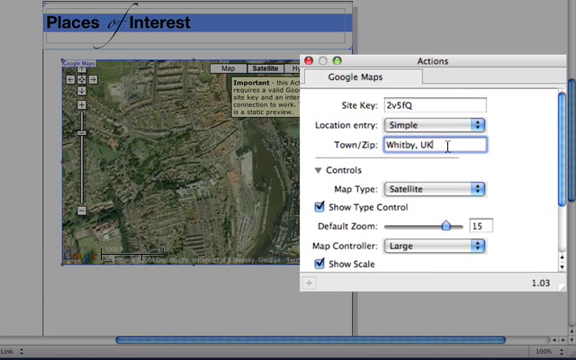
Step: Change the location to Washington, DC 20500 and raise the default zoom to 17
triple_click(447, 145)
text(1600 Pennsylvania)
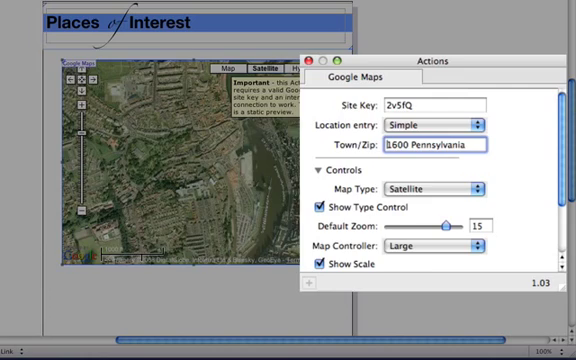
text( Washington, DC 20500)
key(Return)
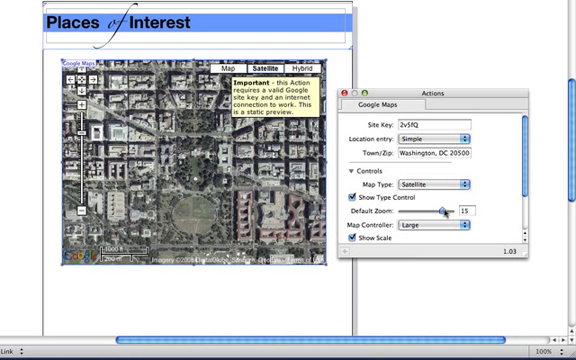
drag(444, 211, 450, 211)
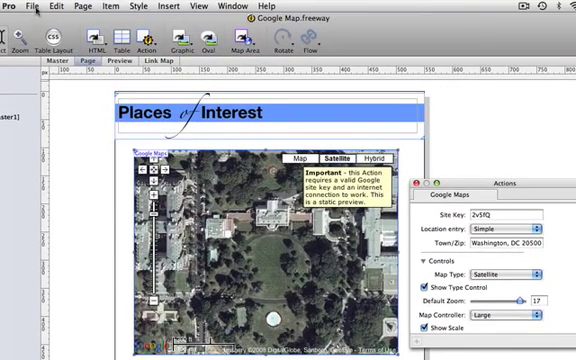
Step: Preview the page in Safari and pan and zoom the live map onto the White House
click(33, 6)
mouse_move(62, 221)
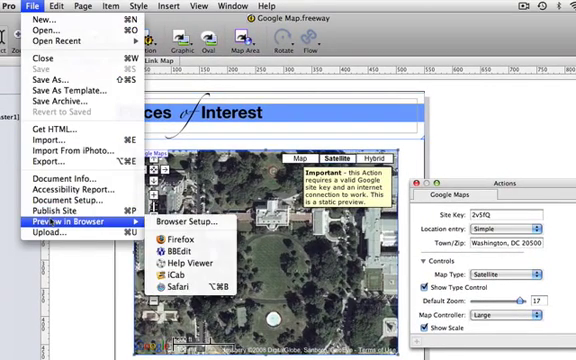
click(196, 286)
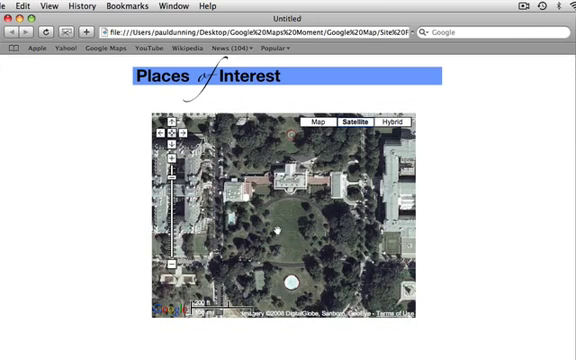
drag(278, 231, 266, 256)
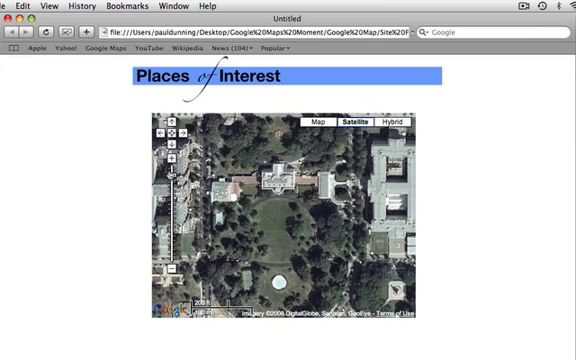
click(172, 150)
drag(278, 230, 300, 310)
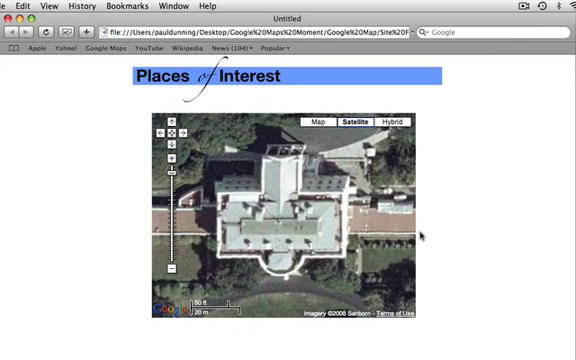
drag(337, 230, 335, 245)
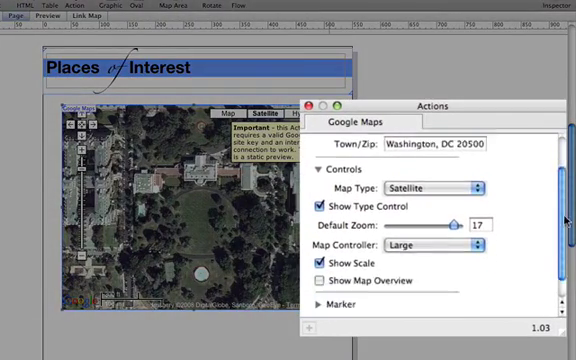
Step: Create a marker captioned 'The White House - home of the President of the USA' in Verdana
click(319, 278)
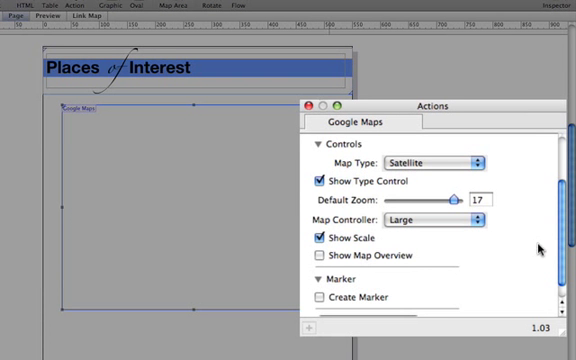
scroll(540, 249, down, 2)
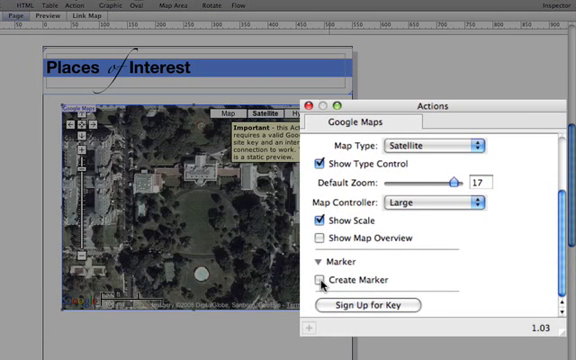
click(319, 280)
scroll(553, 240, down, 2)
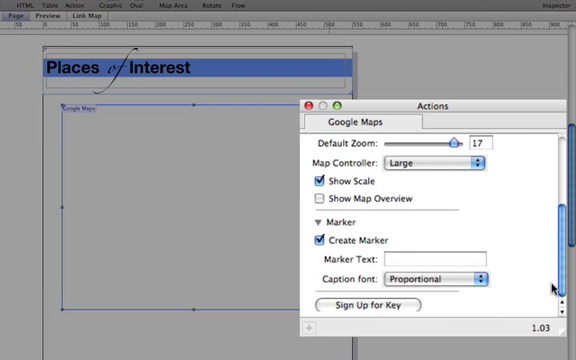
click(445, 259)
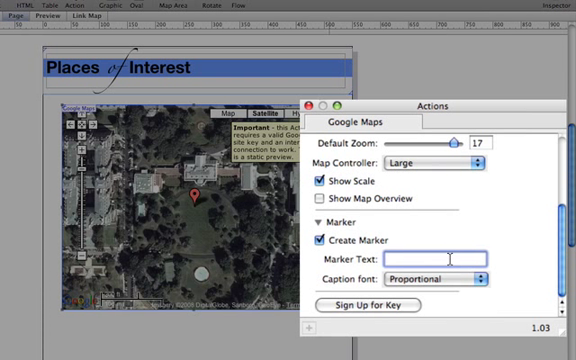
text(The White)
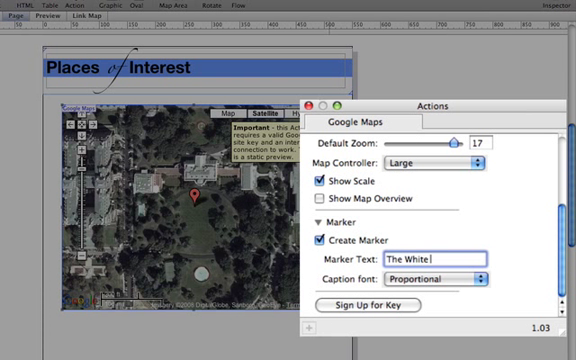
text( House – h)
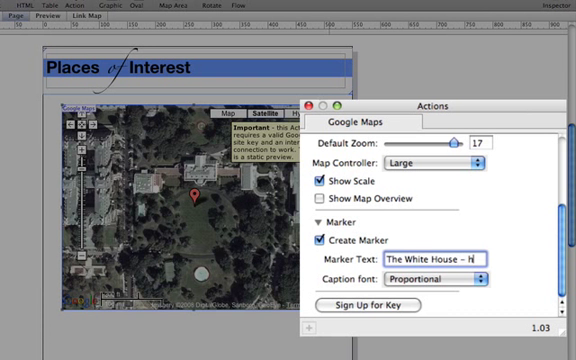
text(ome of the President)
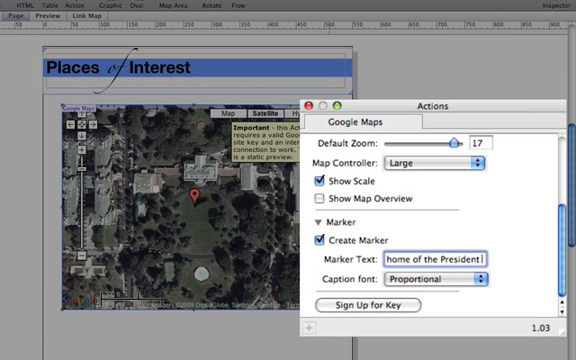
text( of the USA)
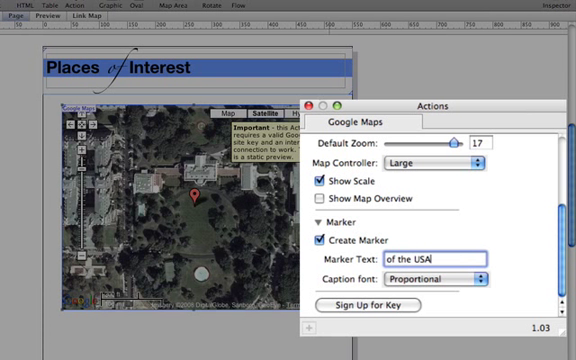
click(435, 279)
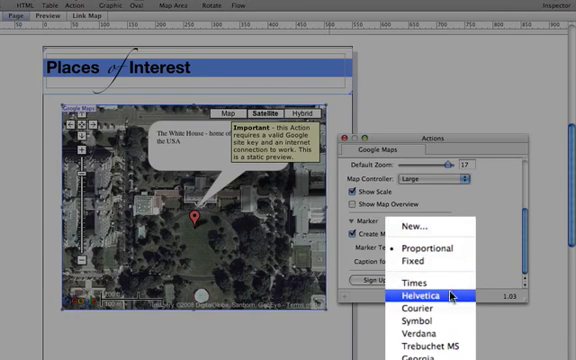
click(420, 333)
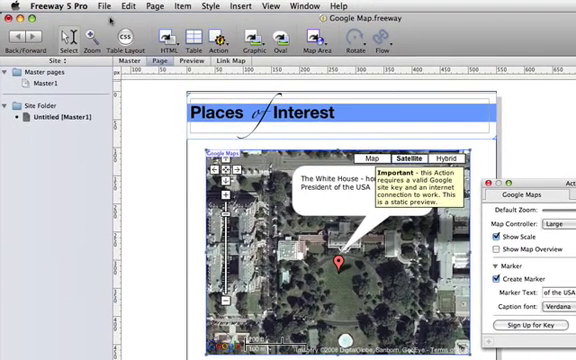
click(103, 6)
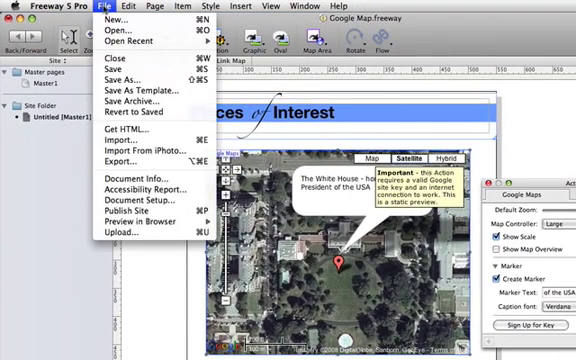
mouse_move(150, 221)
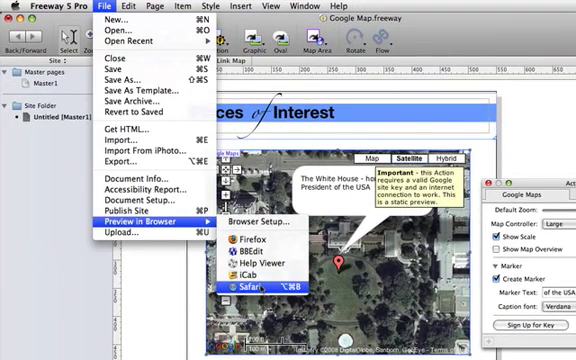
Step: Preview in Safari to see the White House marker bubble, then close it
click(260, 288)
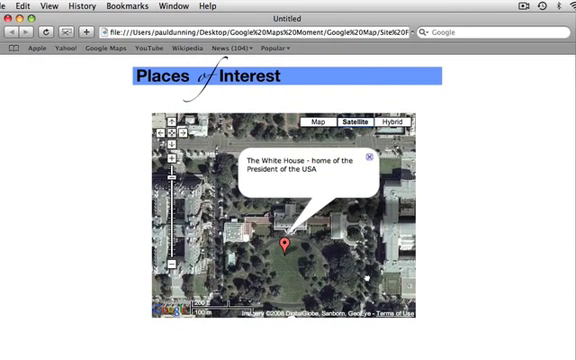
click(370, 158)
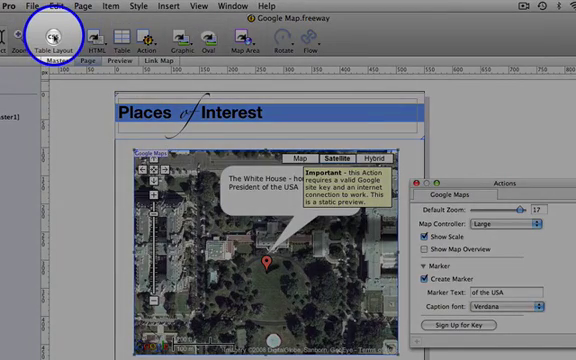
Step: Switch to CSS layout and draw a text box below the map for the caption
click(52, 38)
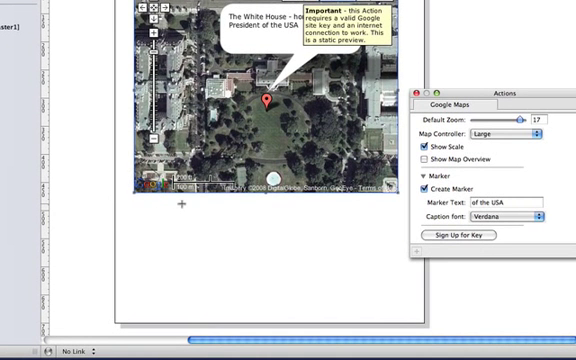
drag(181, 203, 318, 292)
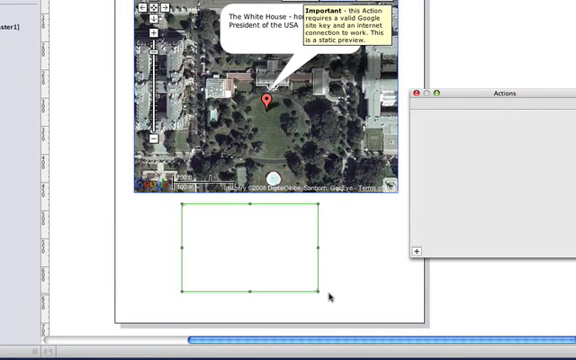
click(224, 225)
text(The)
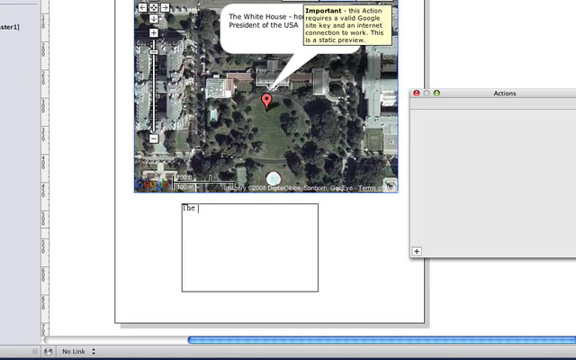
text(White House - ho)
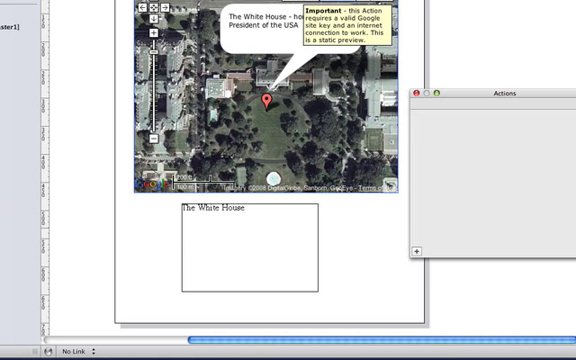
text(me of the Pres)
text(ident)
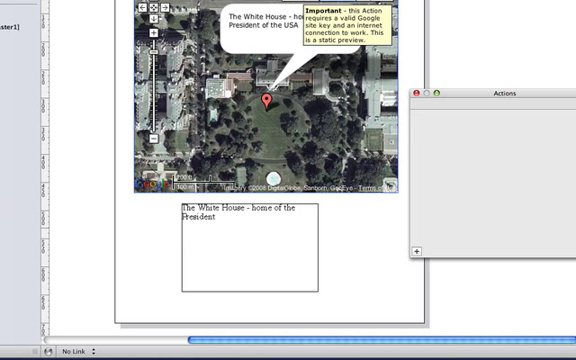
text( of the USA)
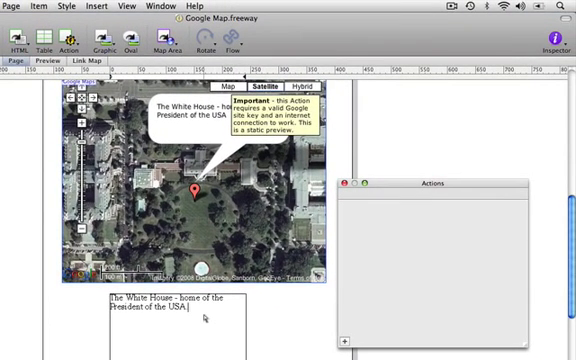
Step: Set all of the caption text in Verdana at 12px via the Text inspector
key(super+a)
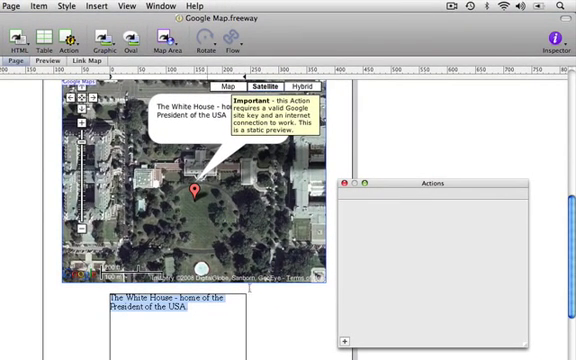
click(557, 38)
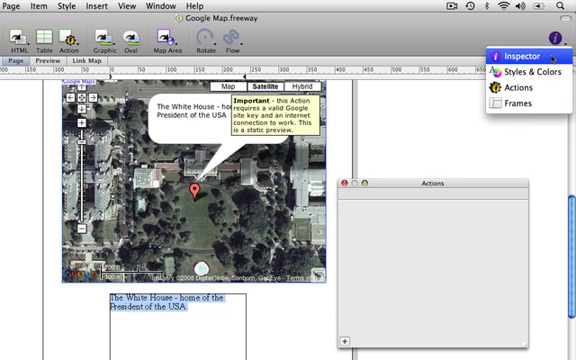
click(520, 56)
click(415, 151)
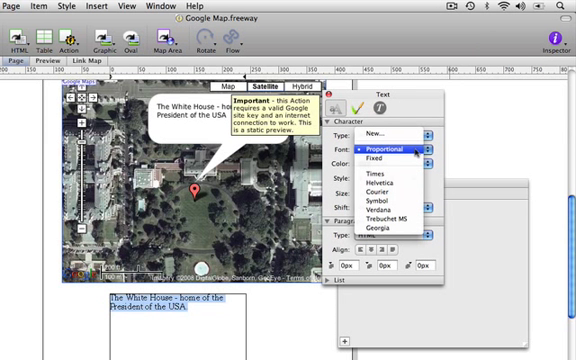
click(395, 210)
click(387, 193)
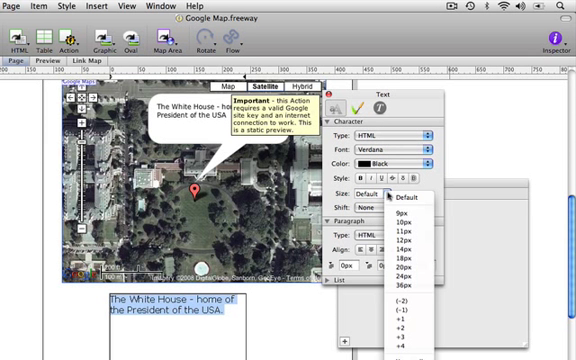
click(405, 240)
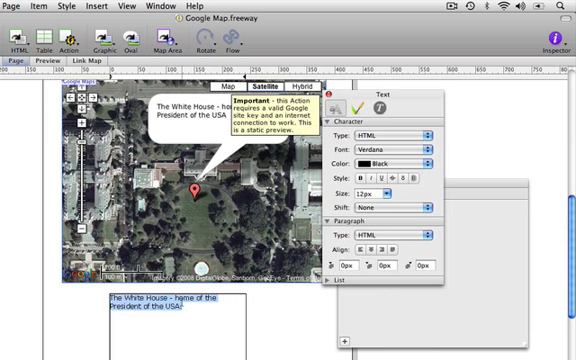
Step: Insert an empty inline graphic item at the start of the caption
click(200, 307)
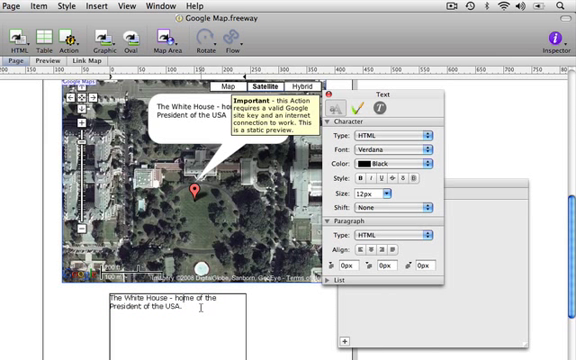
click(96, 5)
click(117, 69)
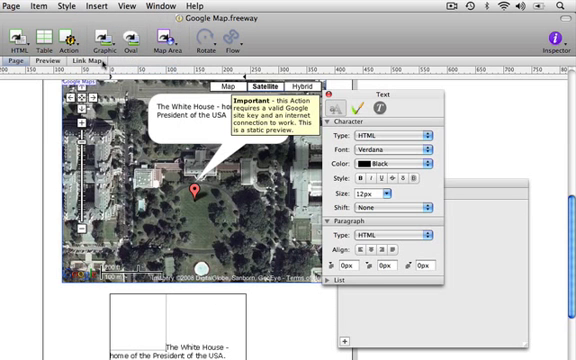
Step: Drop wh_banner.jpg from Finder into the inline graphic in the caption
key(super+Tab)
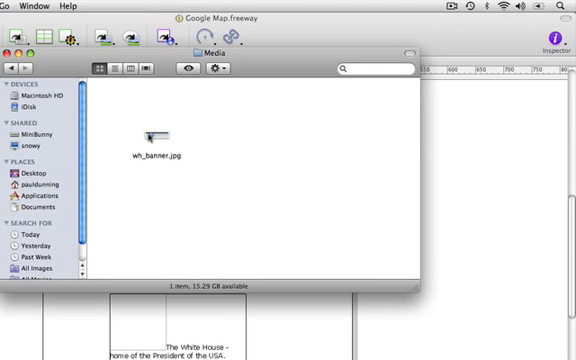
mouse_move(155, 132)
mouse_down()
mouse_move(147, 325)
mouse_move(140, 313)
mouse_up()
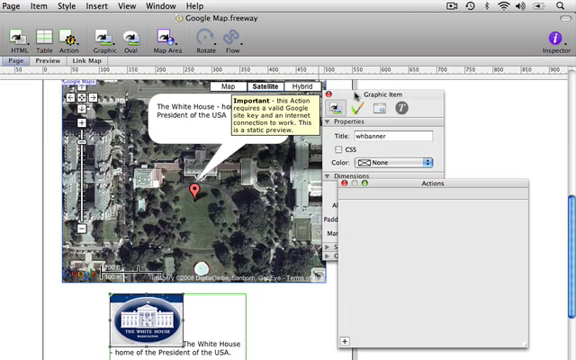
Step: Align the banner image Left with a 5px margin so the caption wraps beside it
click(386, 207)
drag(386, 207, 382, 247)
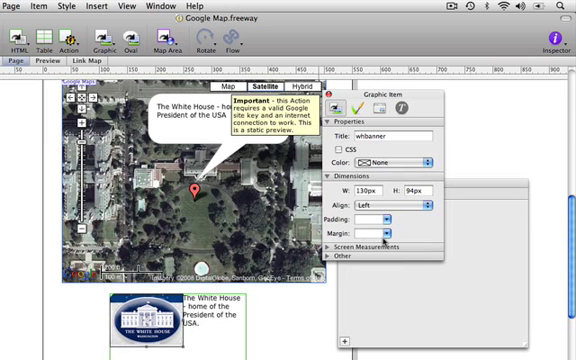
click(386, 233)
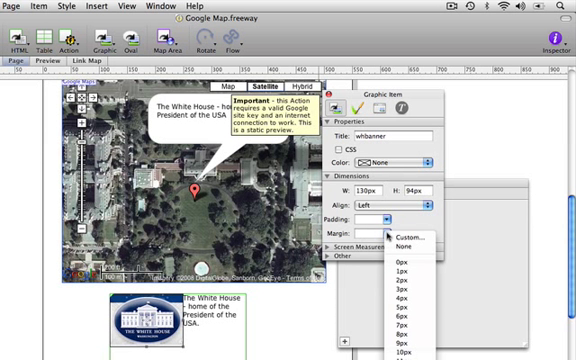
click(404, 307)
click(216, 310)
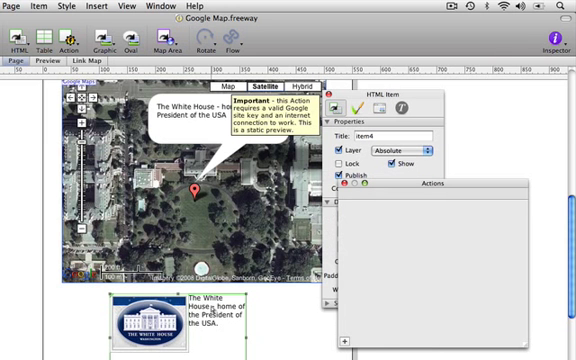
double_click(213, 309)
drag(209, 306, 203, 297)
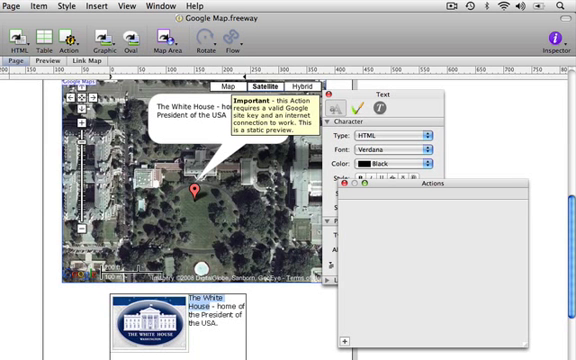
key(super+k)
click(235, 97)
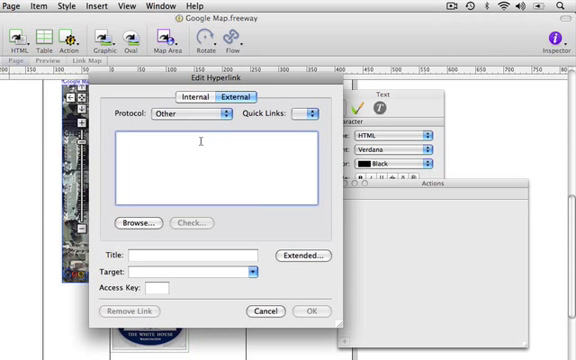
text(http://www.whitehouse.gov/)
click(252, 272)
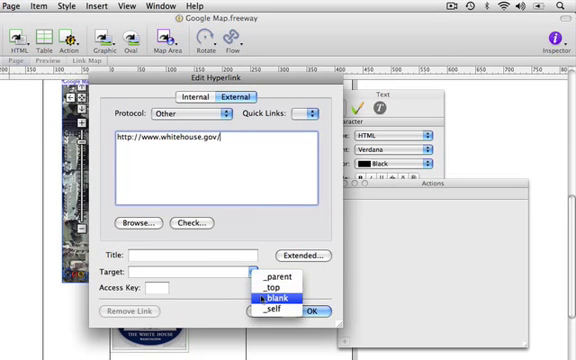
click(262, 298)
click(312, 311)
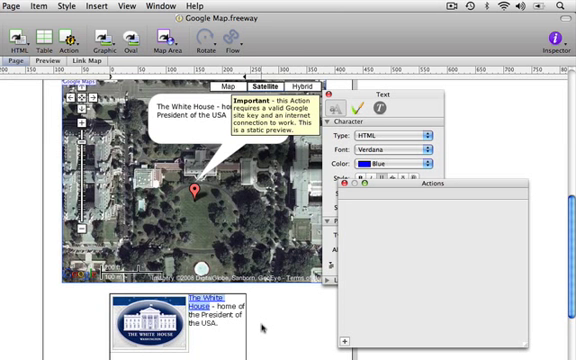
Step: Apply the Google Maps Marker action to the caption box so it becomes the marker item
click(262, 328)
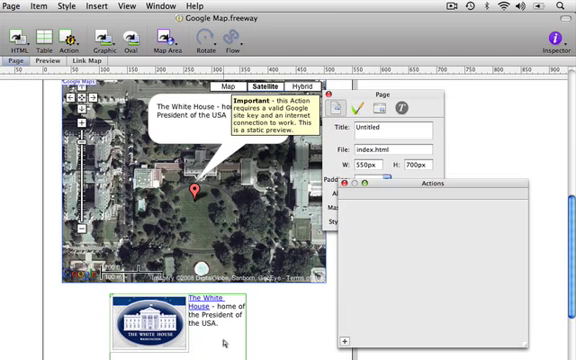
click(224, 343)
click(38, 6)
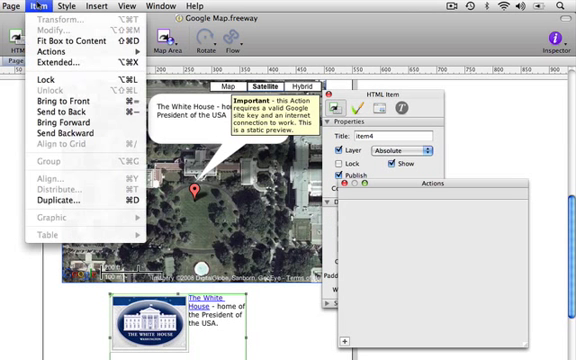
mouse_move(52, 51)
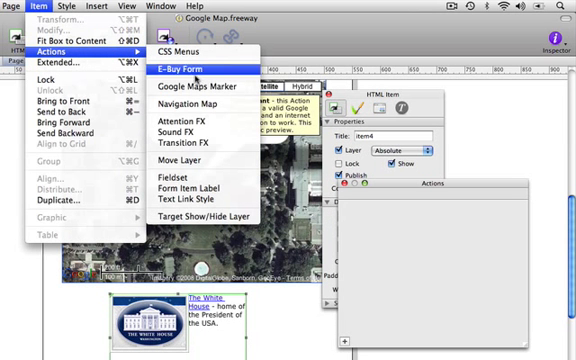
click(197, 87)
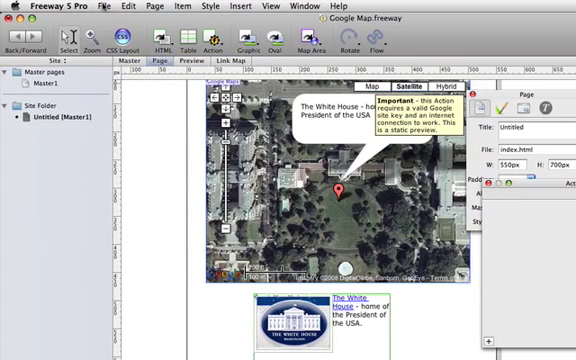
click(104, 6)
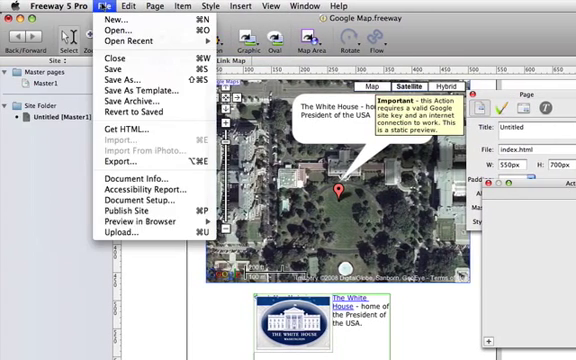
mouse_move(149, 221)
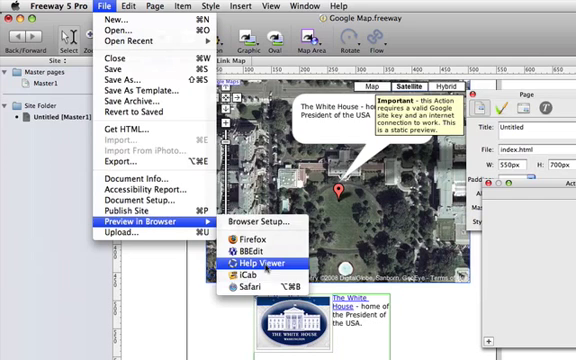
Step: Preview in Safari, follow the White House link in the bubble, go back and close the bubble
click(252, 288)
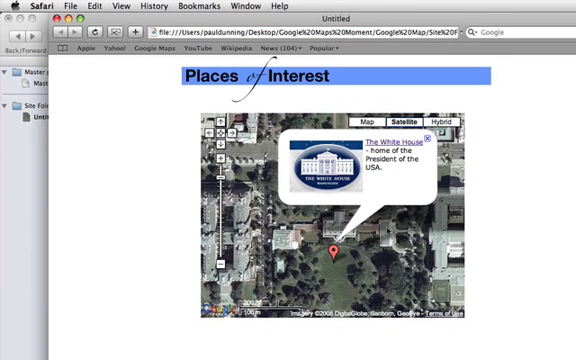
click(402, 146)
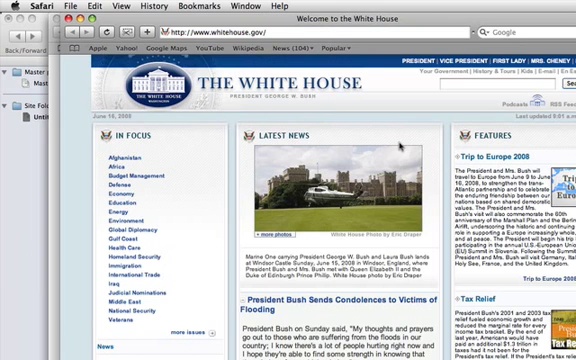
key(super+bracketleft)
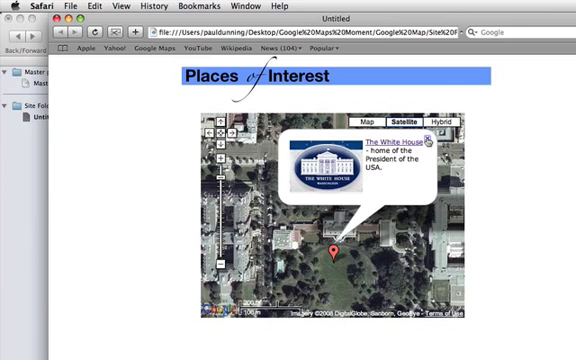
click(428, 141)
key(super+Tab)
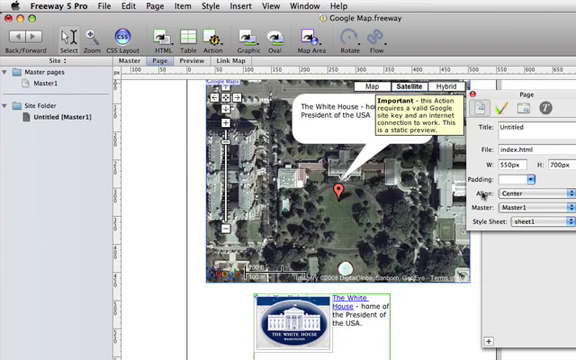
scroll(481, 193, up, 3)
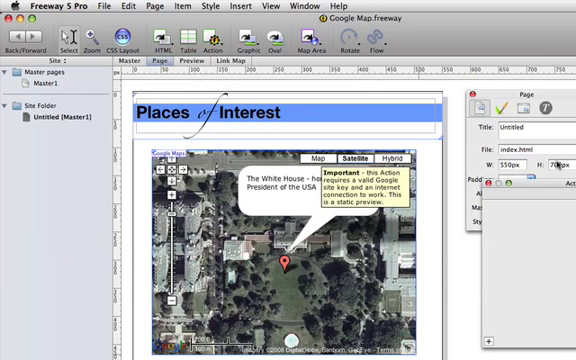